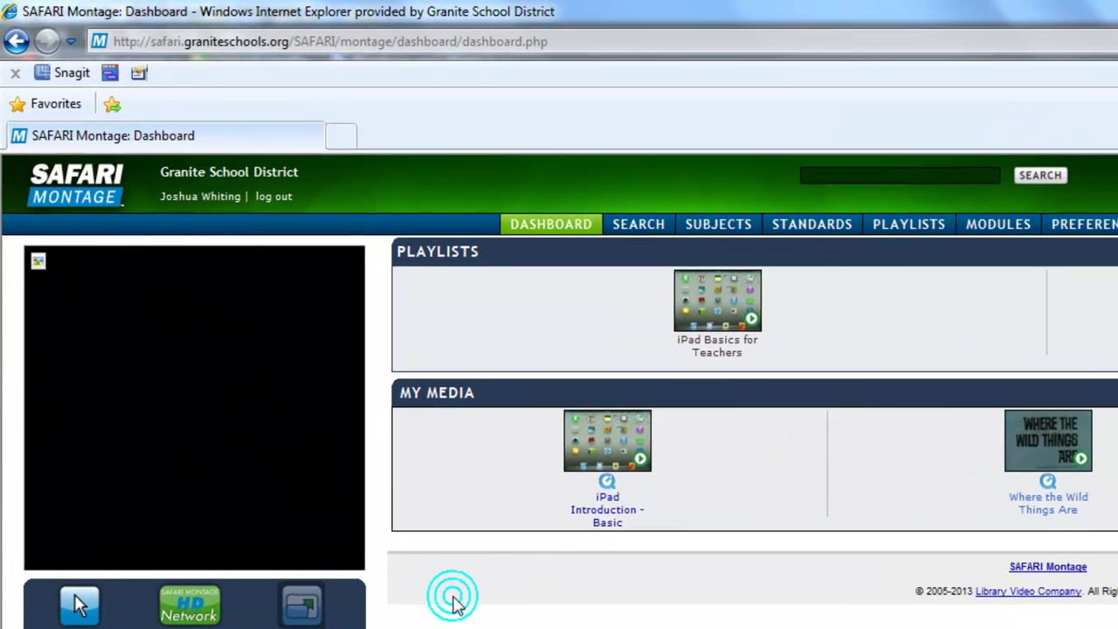
Step: Start the 'iPad Introduction - Basic' video in the player
click(640, 458)
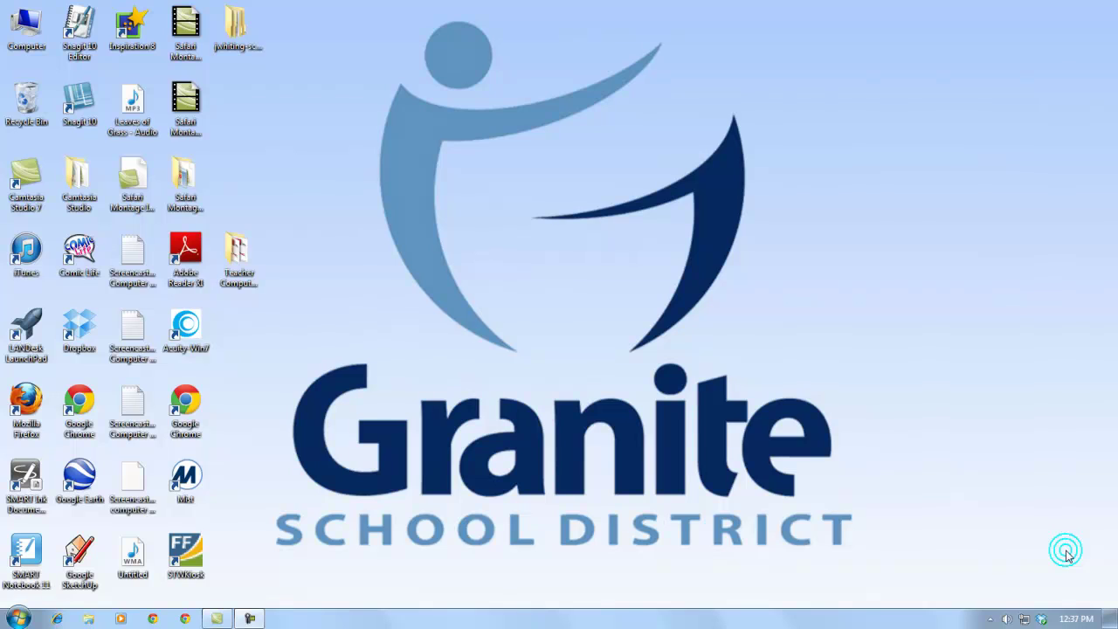
Step: Open Internet Explorer on the Granite School District home page and select its address URL
click(126, 572)
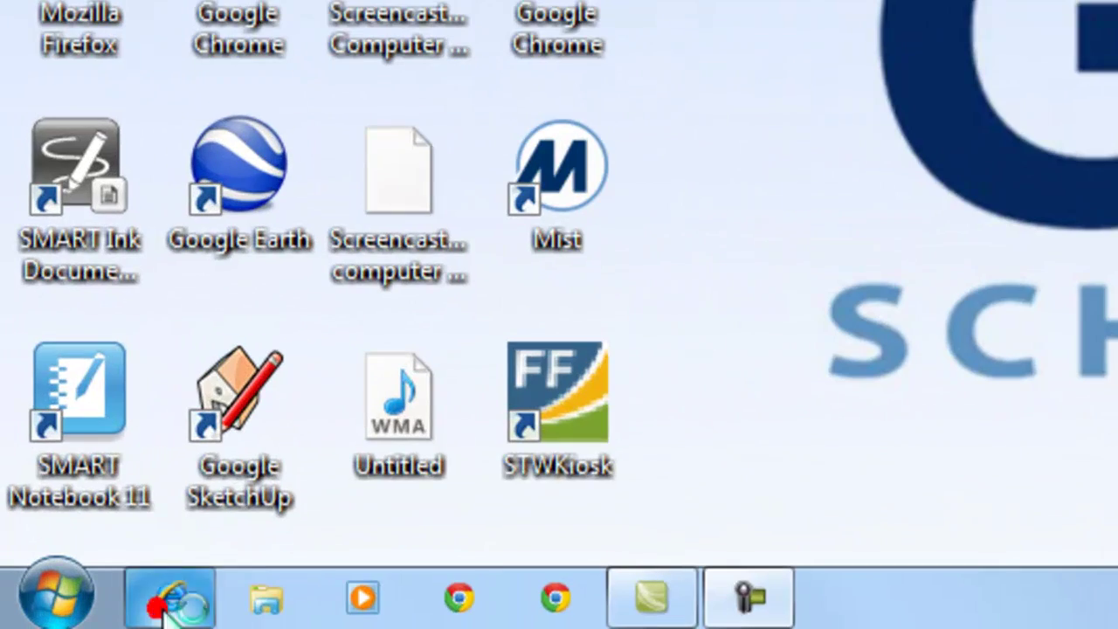
click(346, 445)
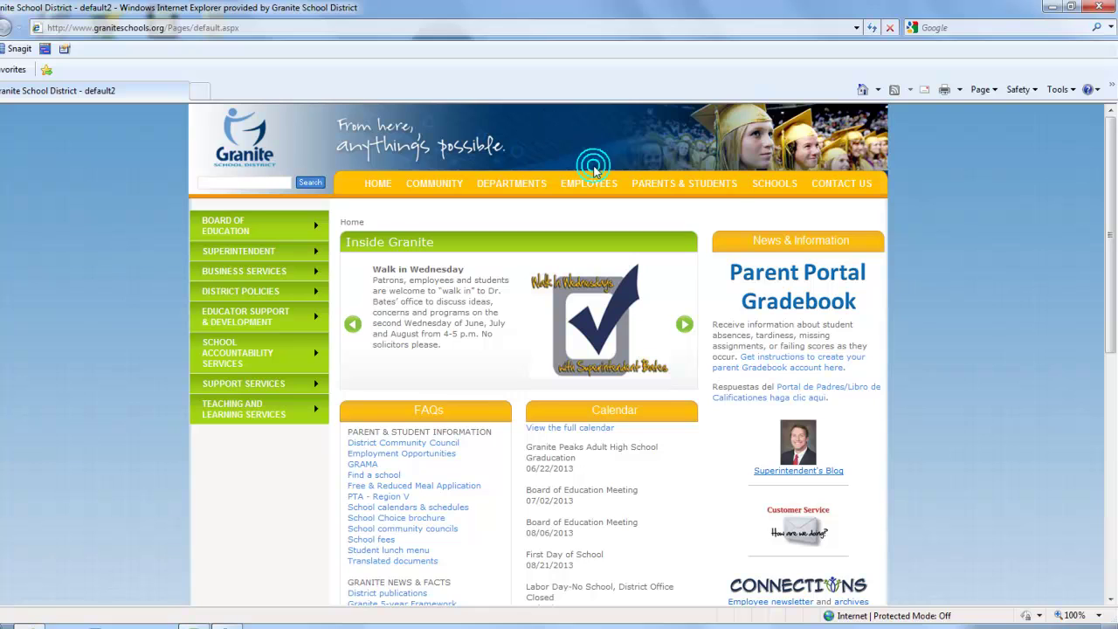
mouse_move(588, 182)
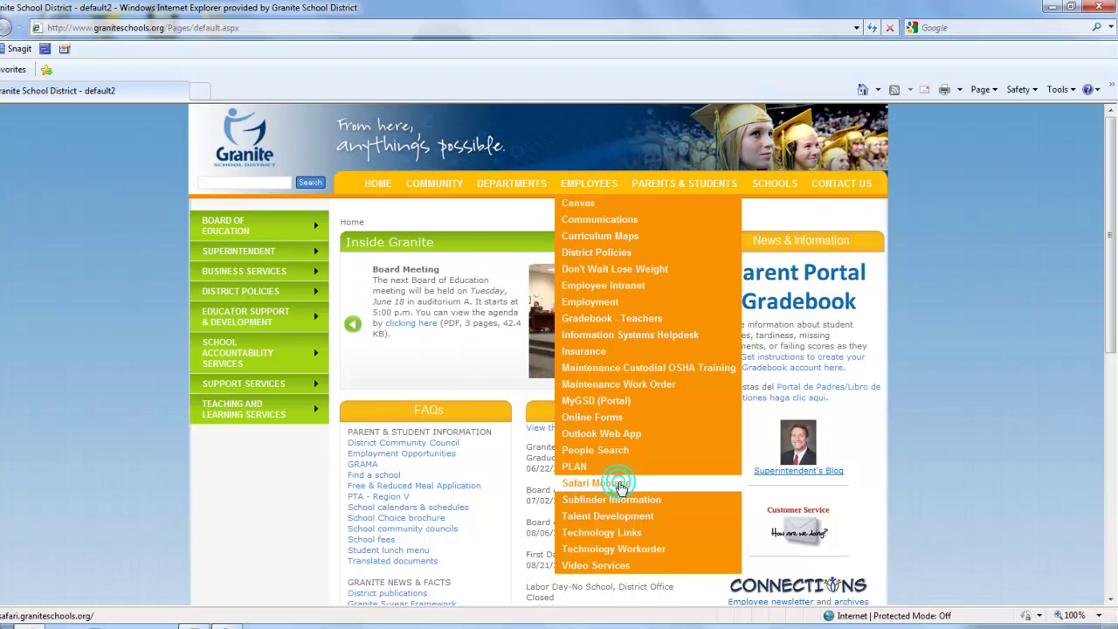
click(334, 25)
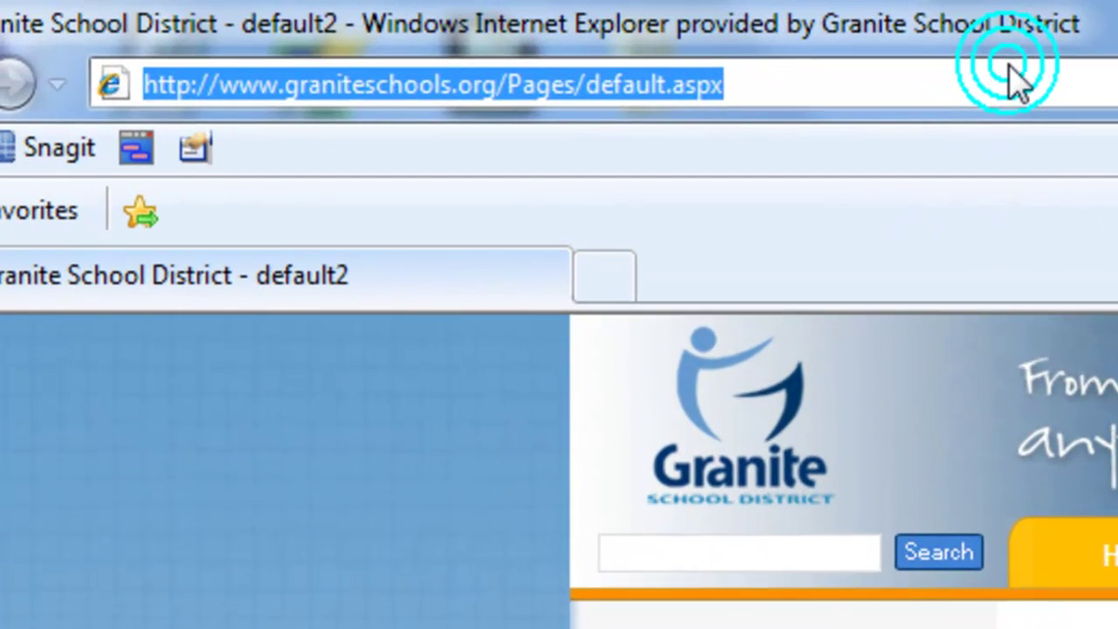
Step: Load safari.graniteschools.org in Internet Explorer
text(saf)
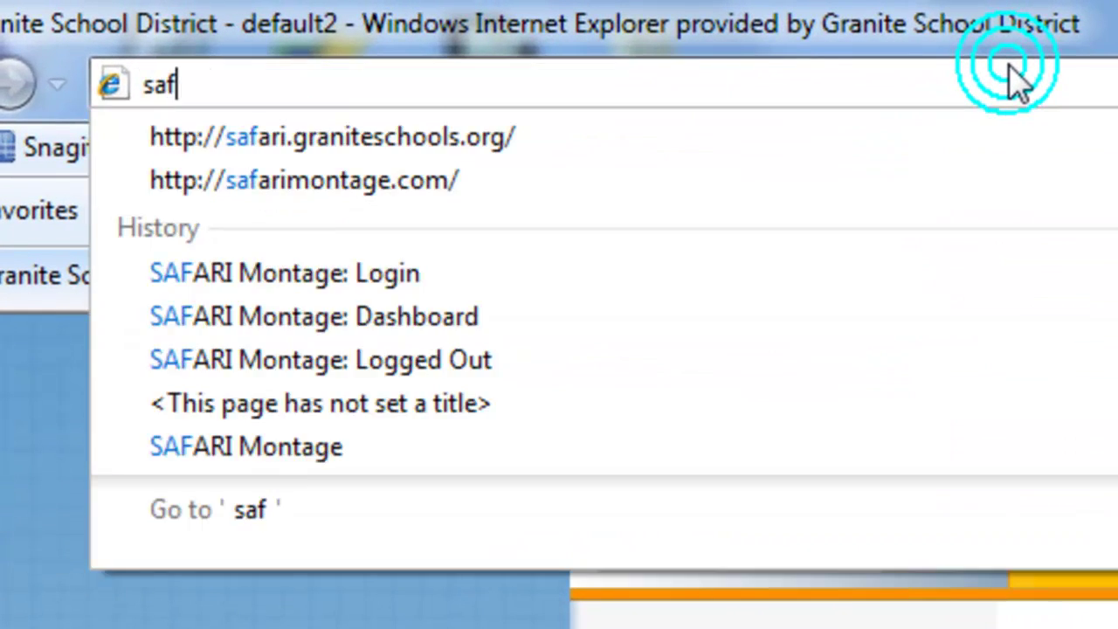
text(ari.graniteschools.)
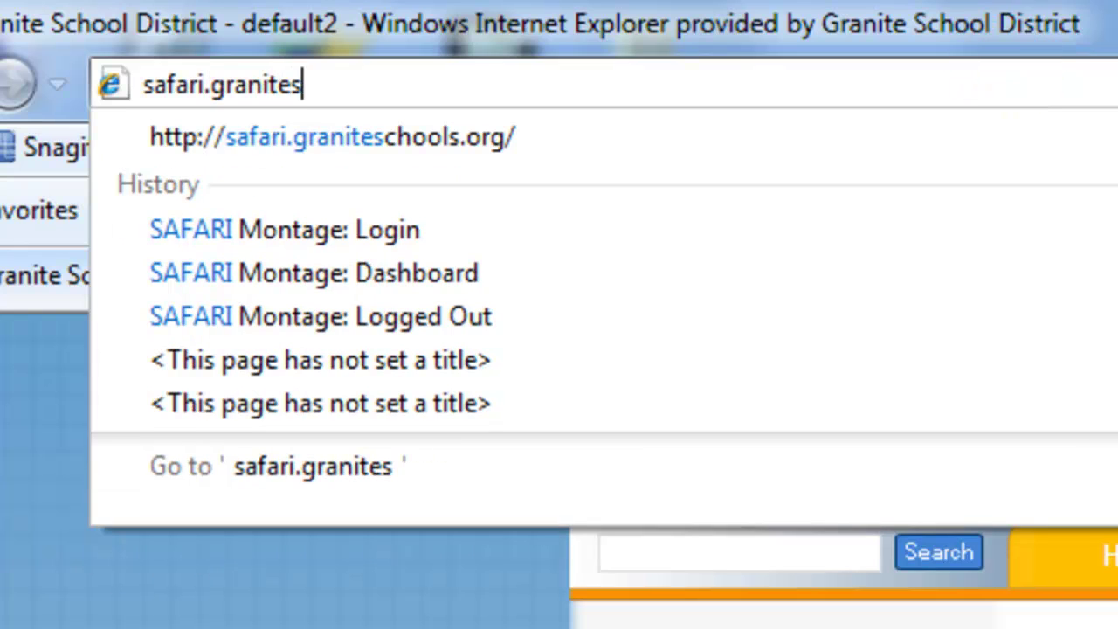
text(org)
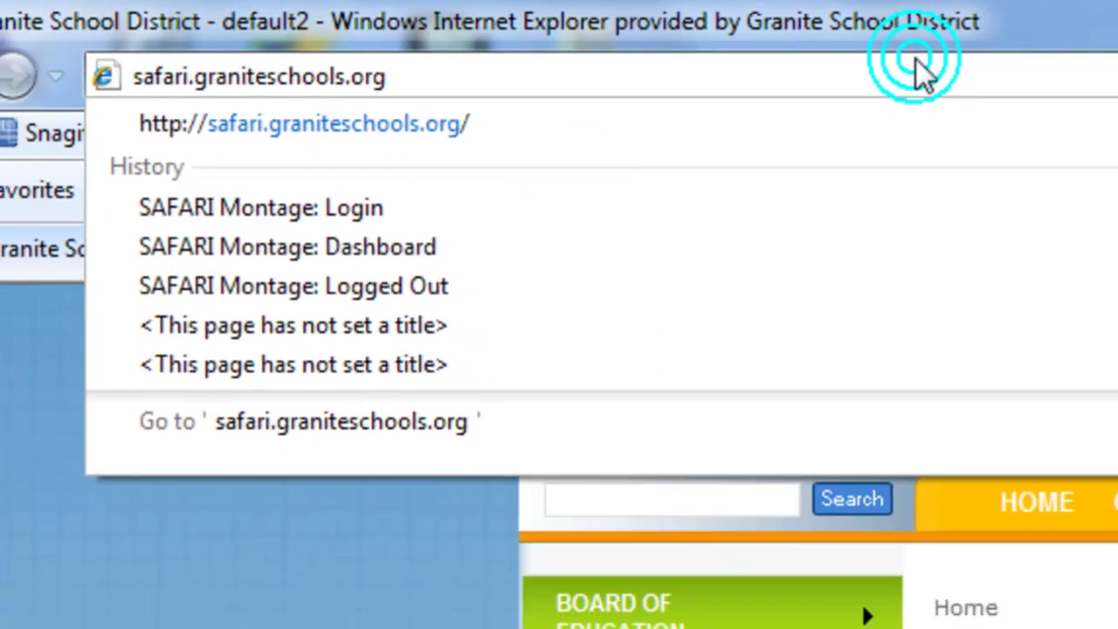
key(Return)
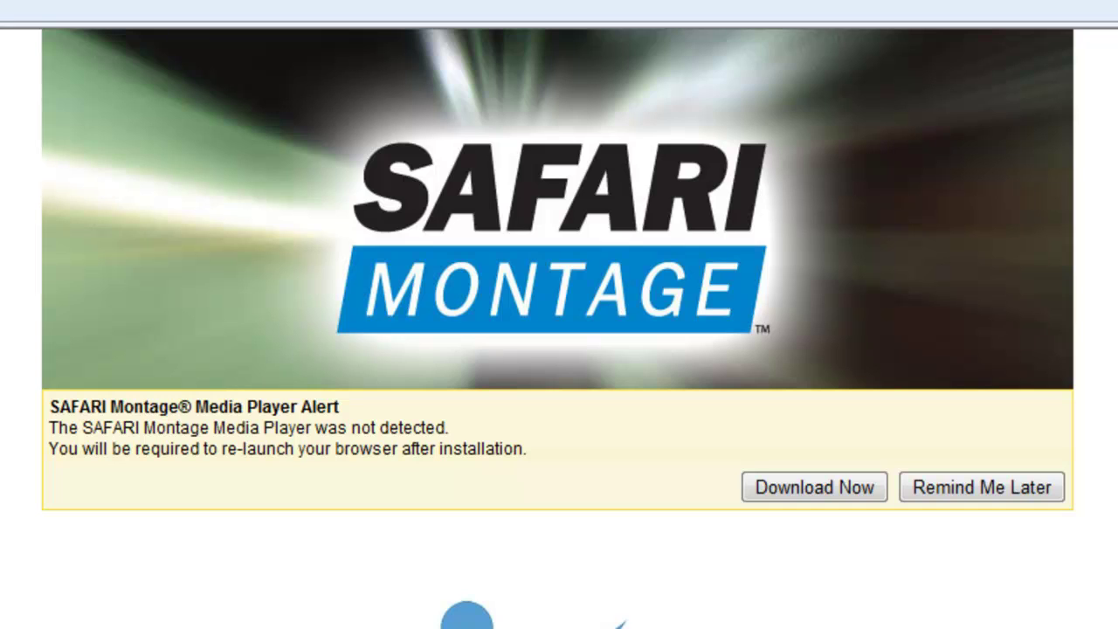
Step: Download Media-Player_Windows_005_007_000.msi and save it to the Desktop
click(827, 481)
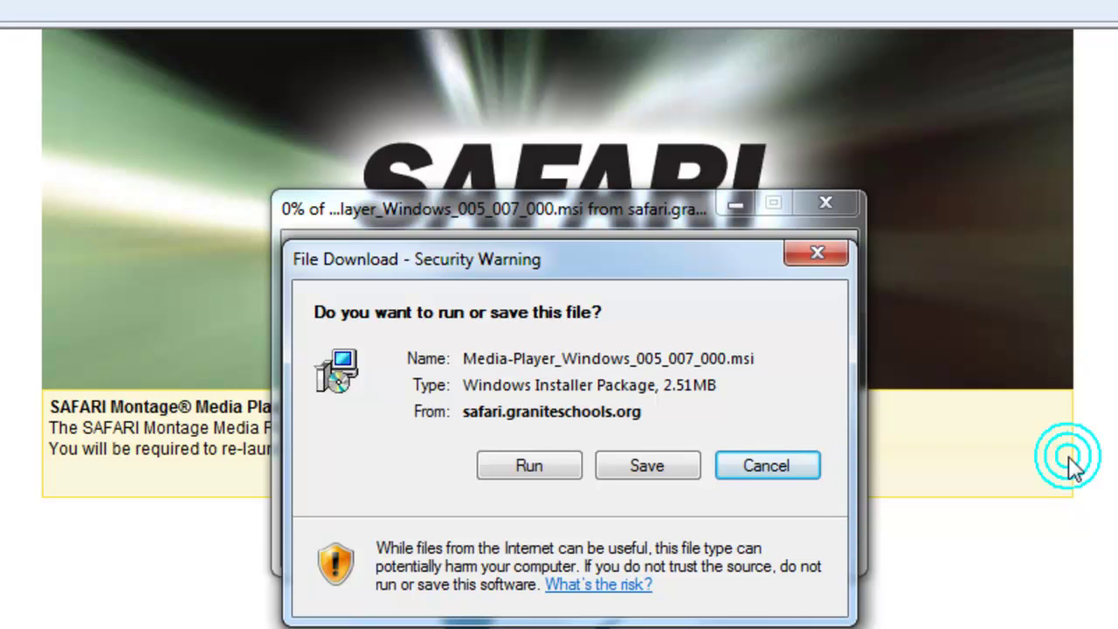
click(663, 465)
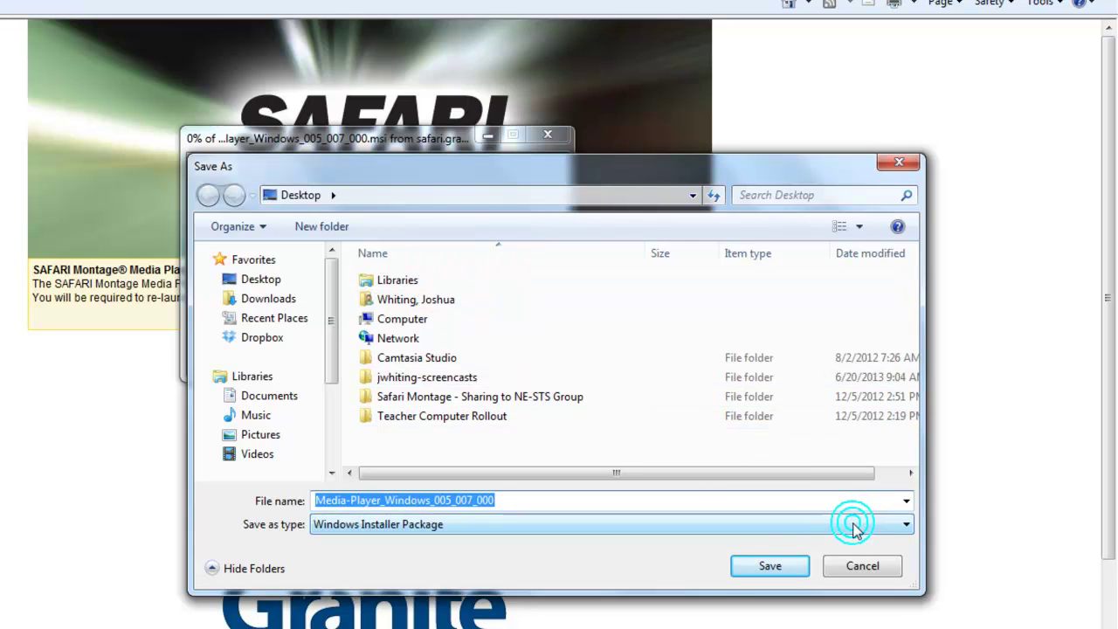
click(760, 566)
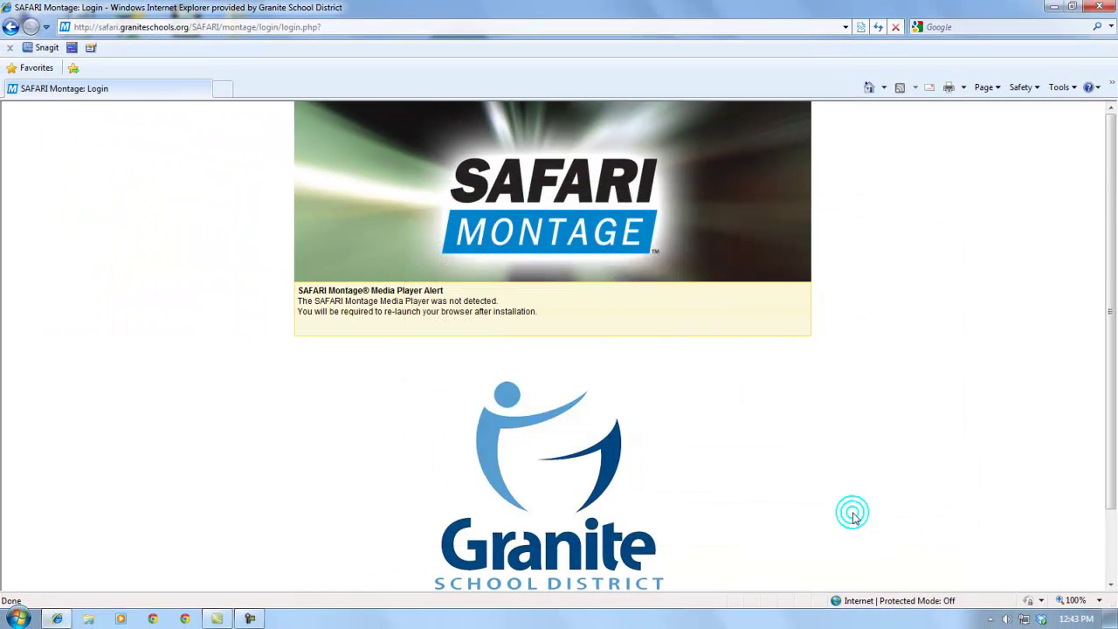
Step: Run the Media-Player_Windows_005_007_000 installer from the Desktop, confirming the security warning
click(1107, 619)
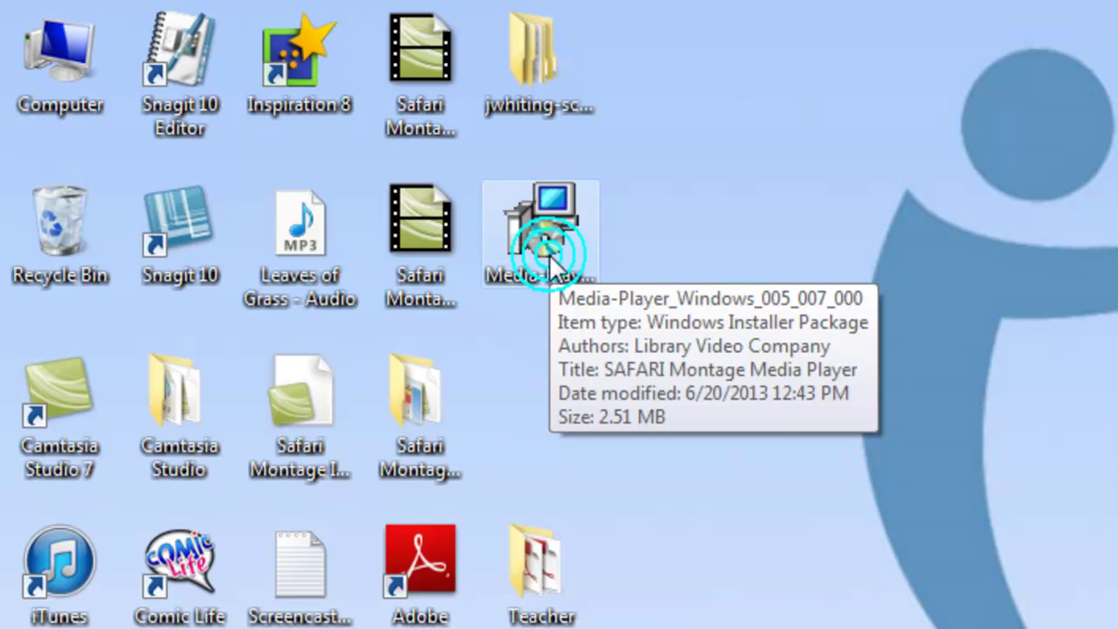
click(549, 253)
double_click(483, 194)
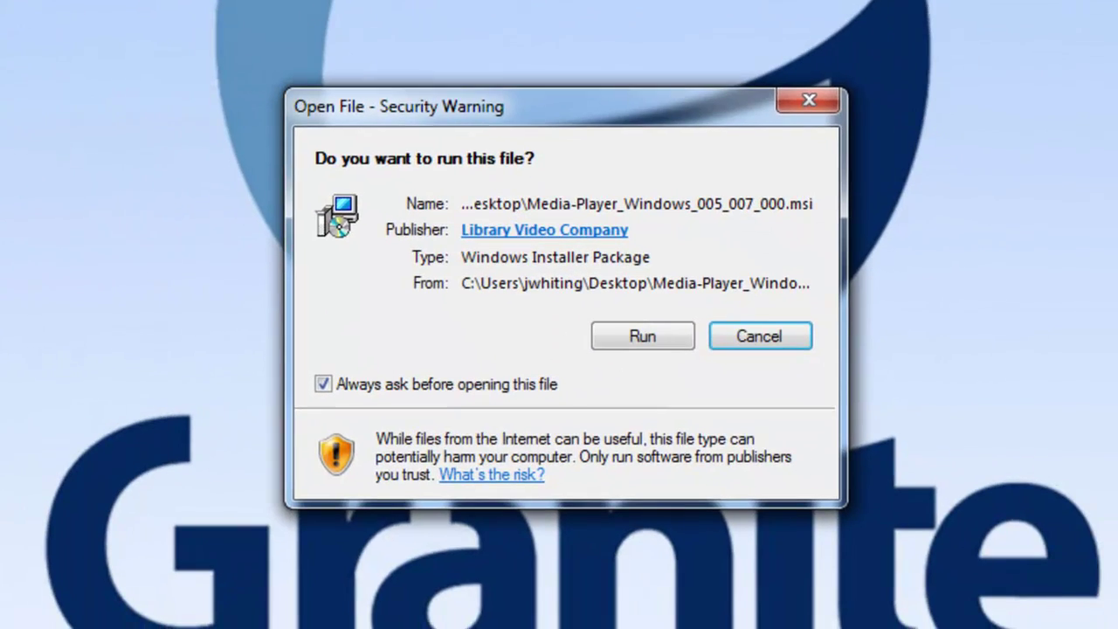
click(654, 110)
click(644, 336)
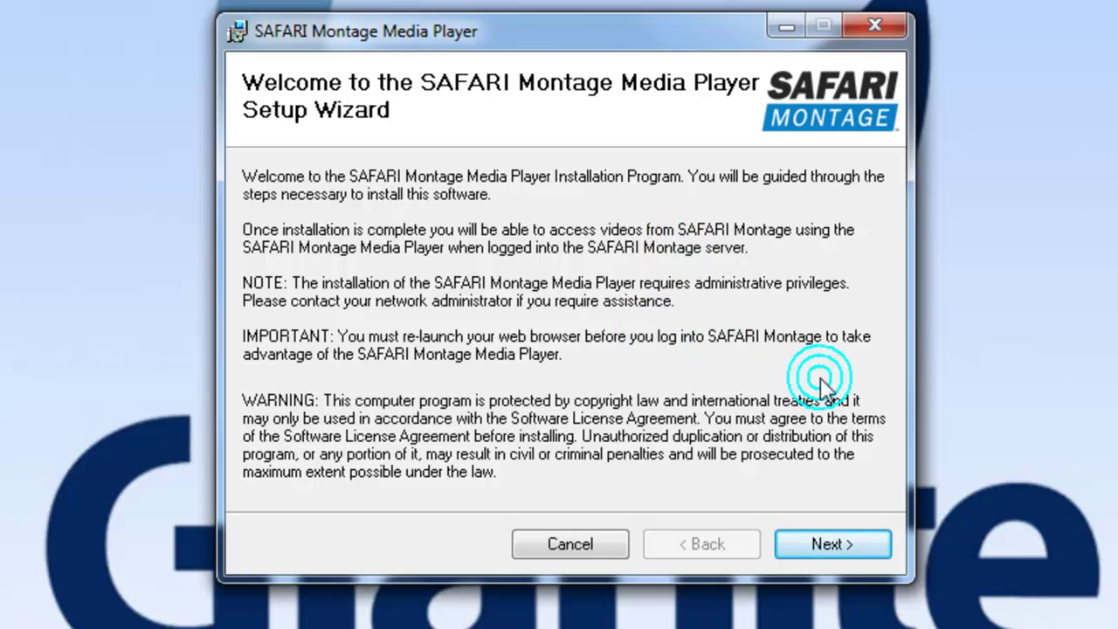
Step: Accept the licence, keep the default folder, install the media player, then close the wizard
click(859, 549)
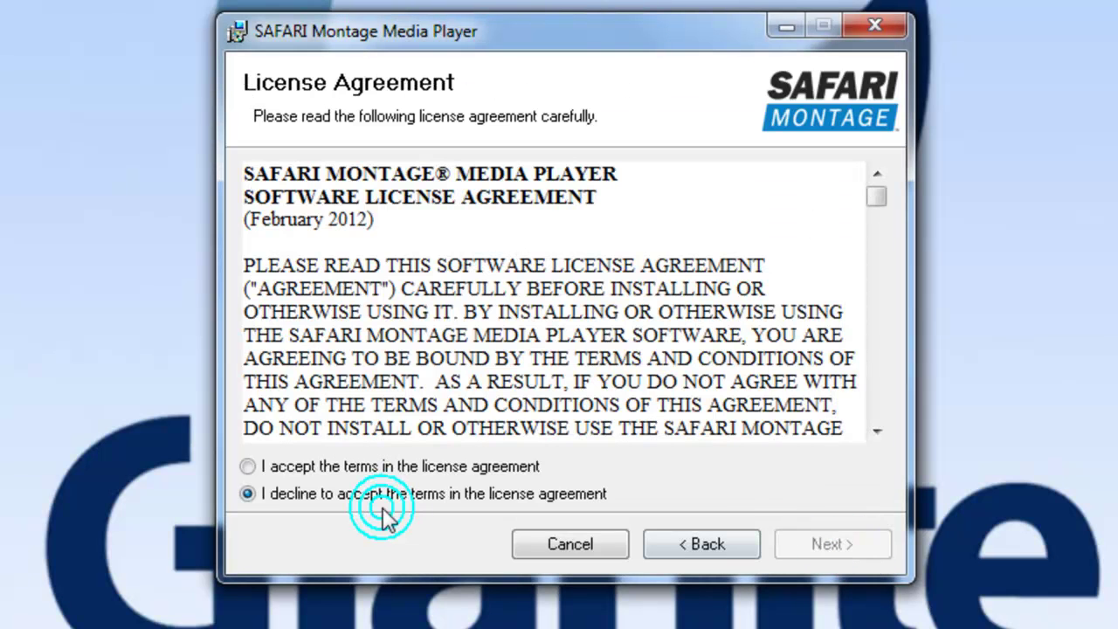
click(248, 466)
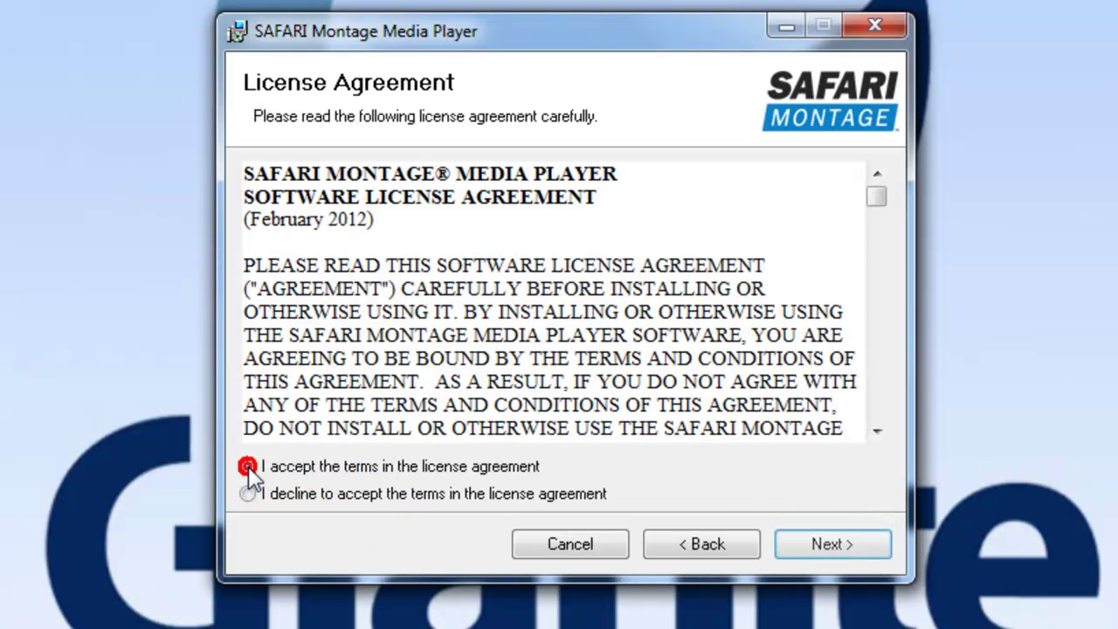
click(846, 539)
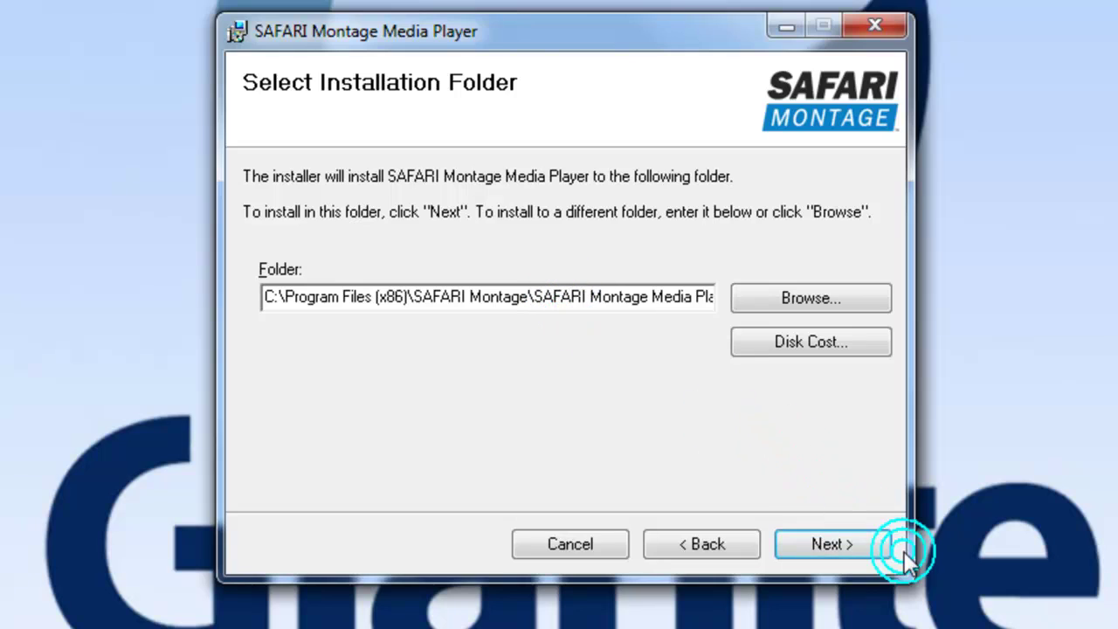
click(818, 545)
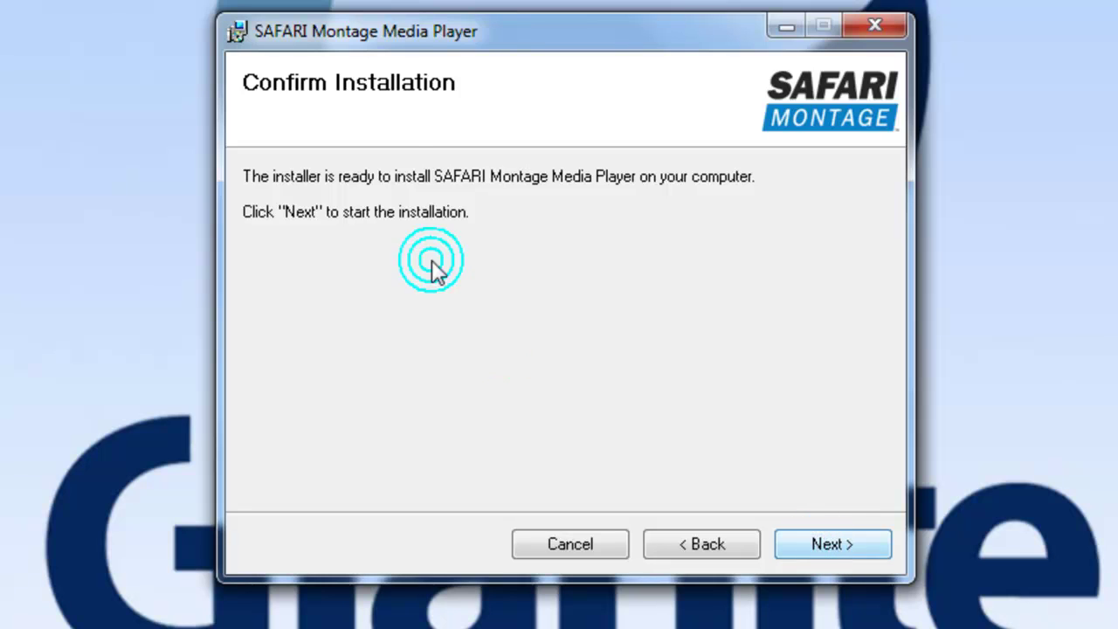
click(838, 544)
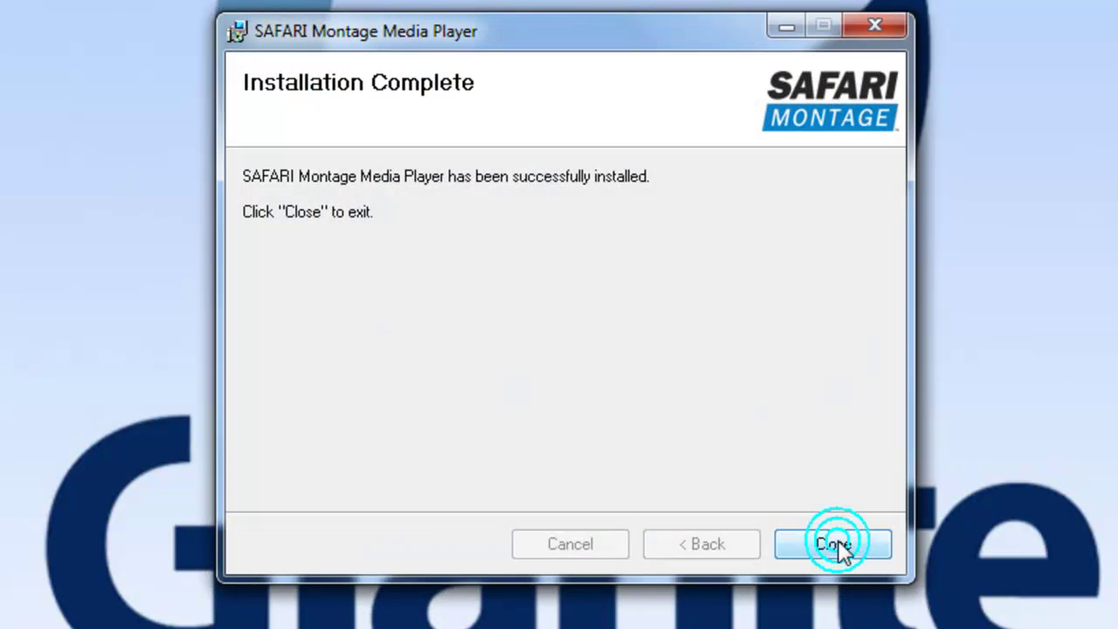
click(834, 544)
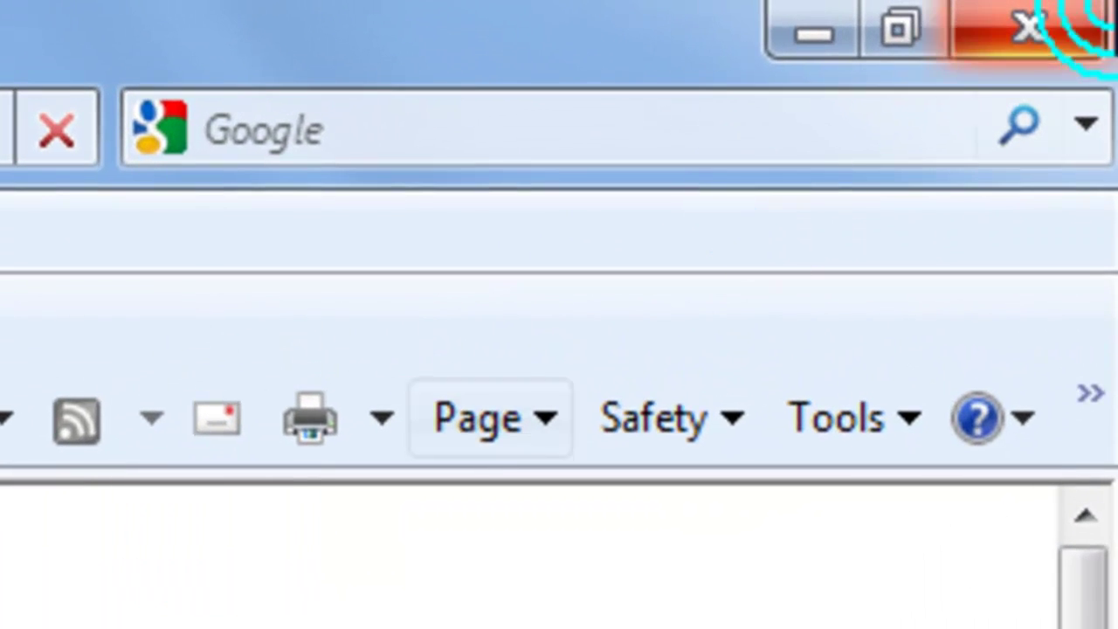
Step: Close Internet Explorer and relaunch it from the taskbar
click(1033, 29)
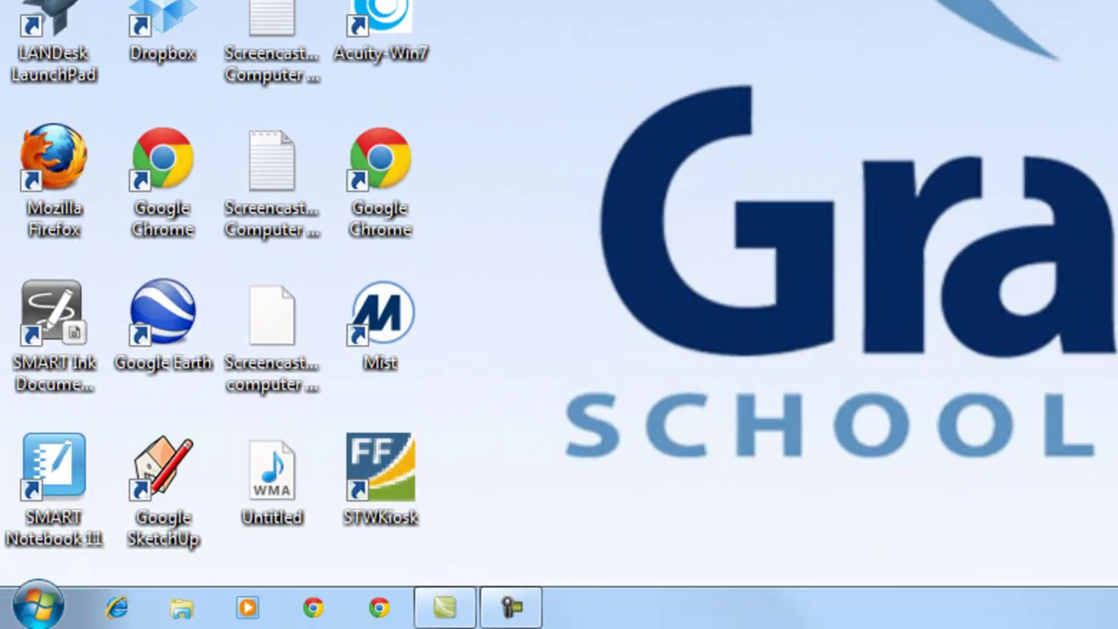
click(107, 607)
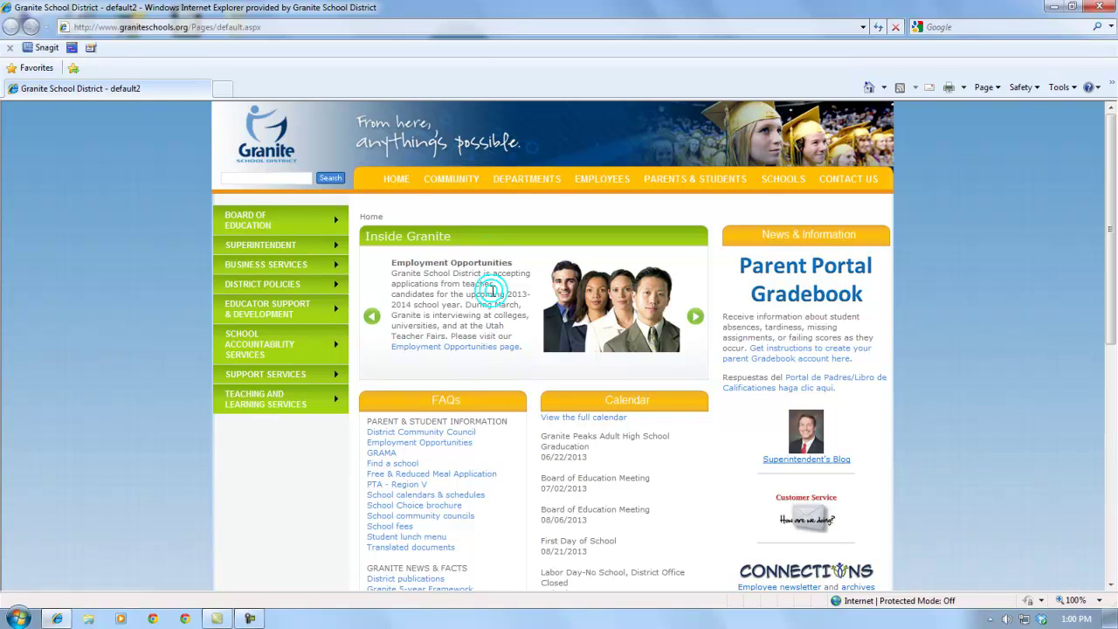
Step: Return to safari.graniteschools.org via the address-bar suggestion and focus the username field
click(388, 27)
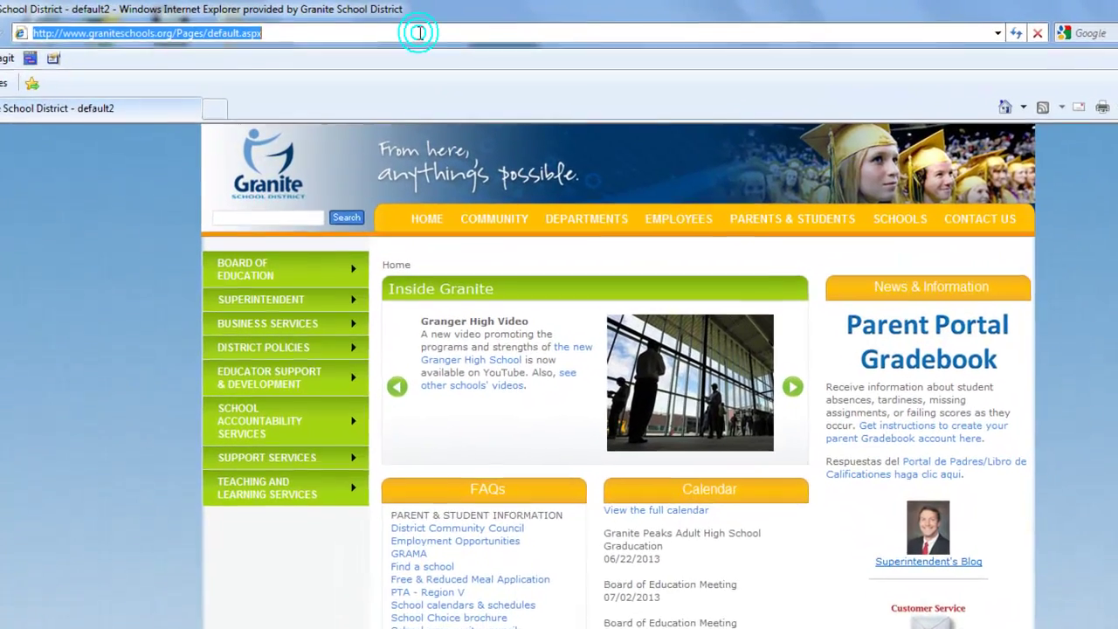
text(saf)
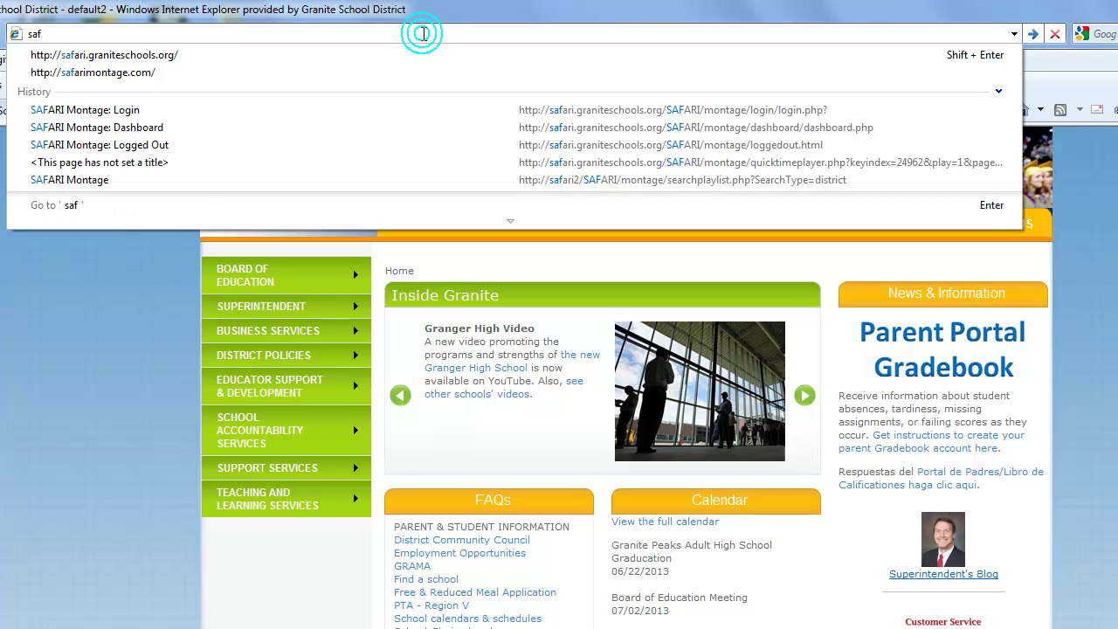
key(Down)
key(Return)
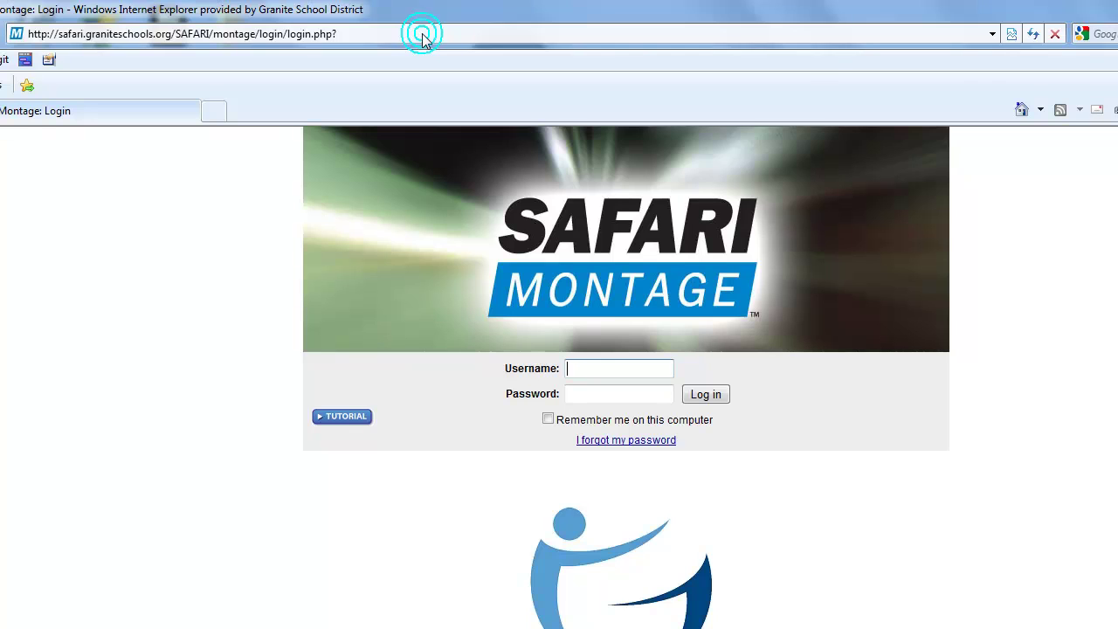
click(600, 363)
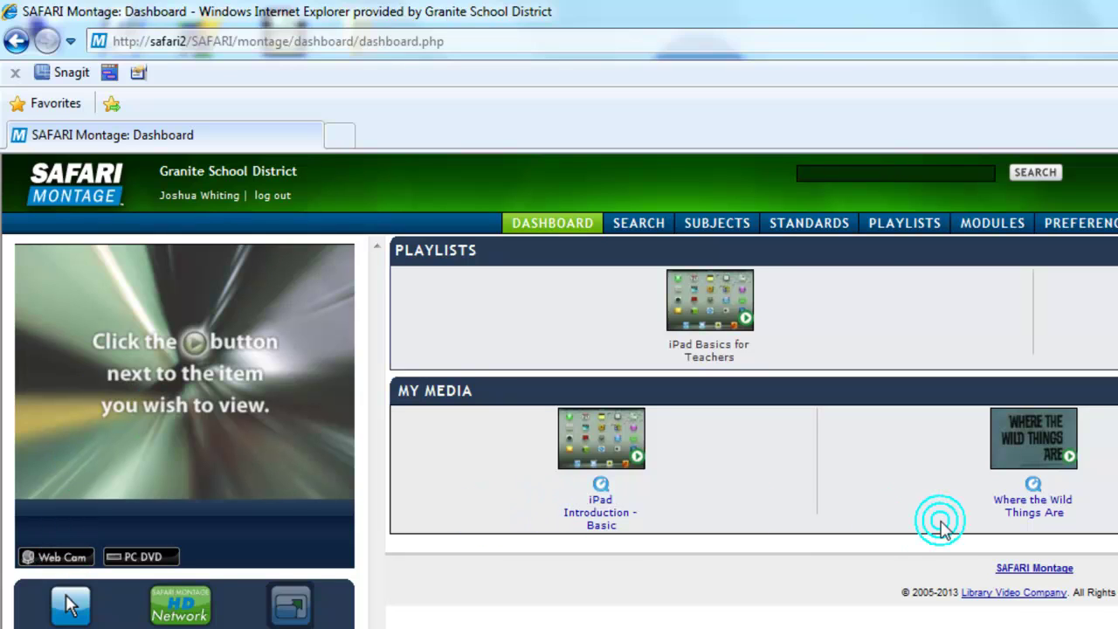
Step: Play 'Where the Wild Things Are', skip ahead to about 0:40, and turn captions off
click(1070, 458)
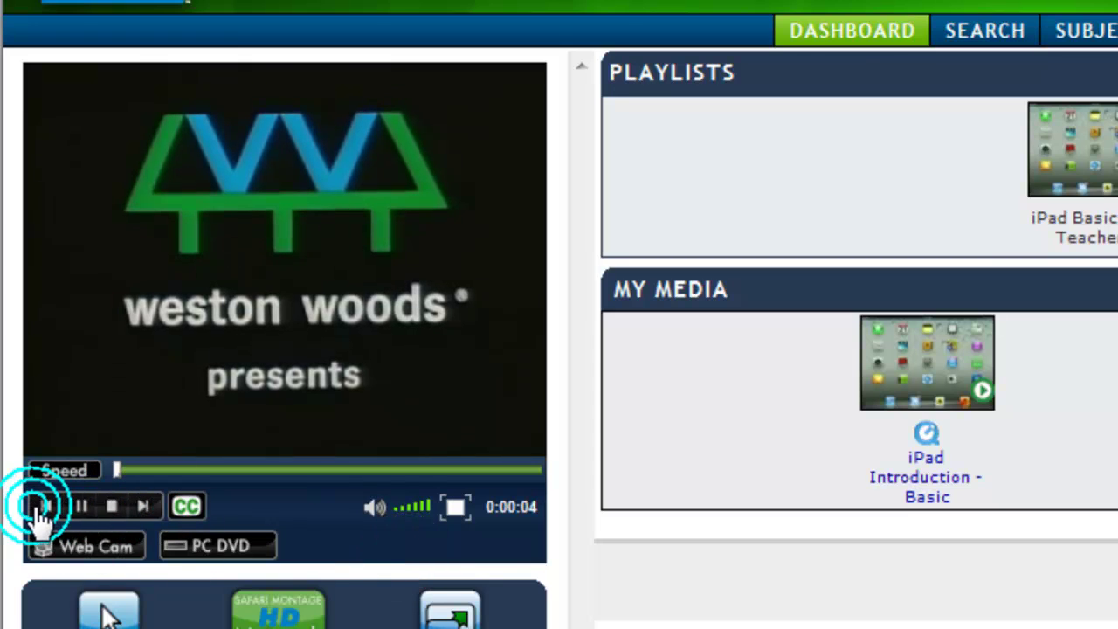
click(119, 470)
drag(119, 471, 155, 474)
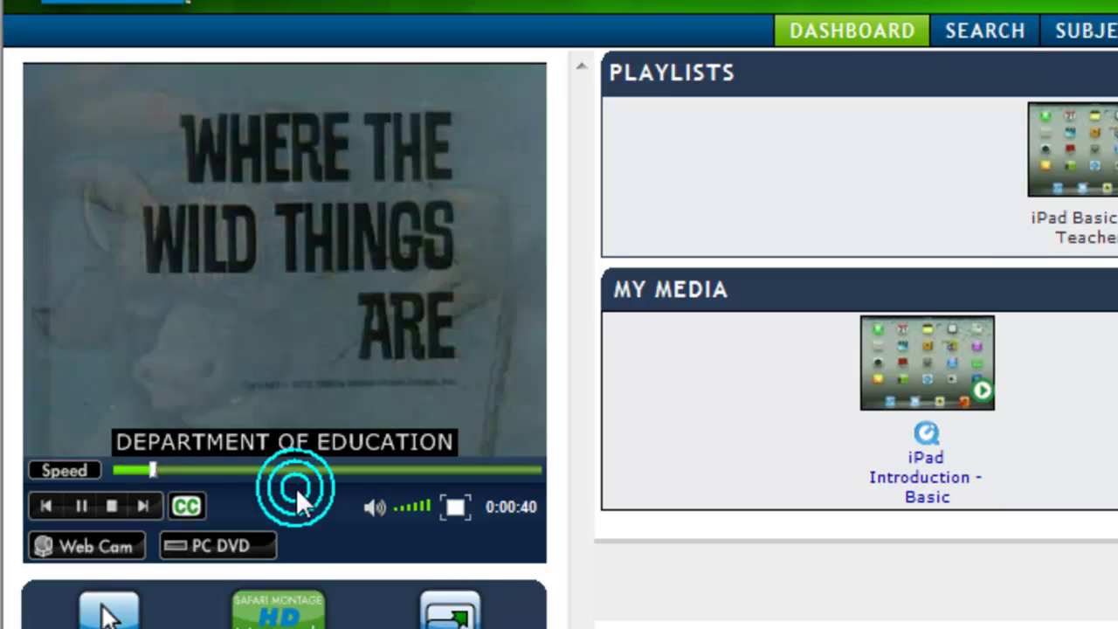
click(189, 507)
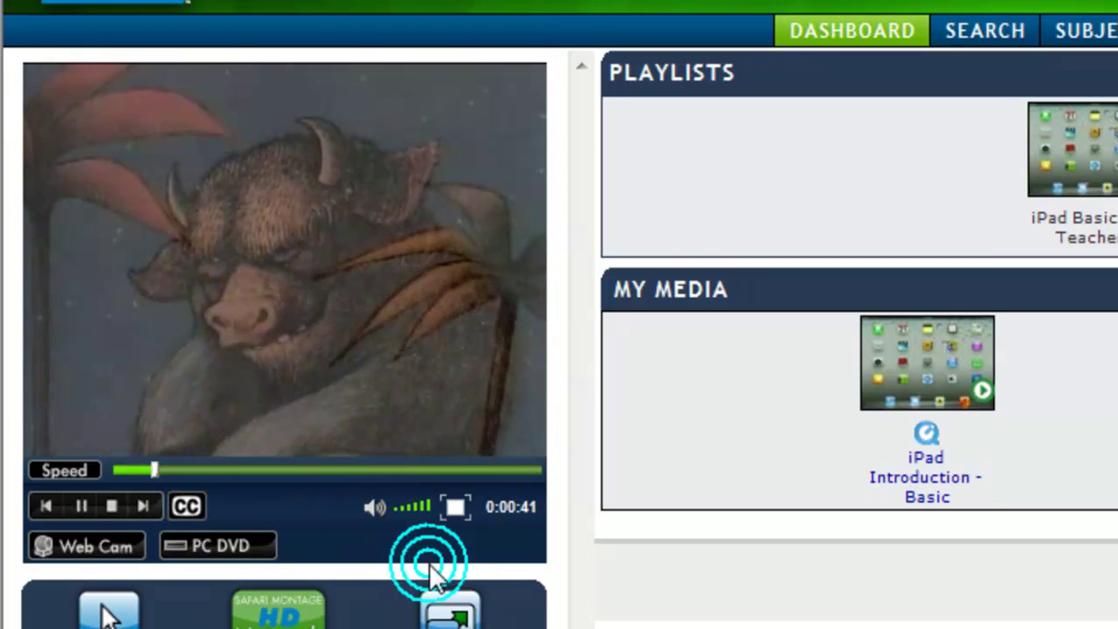